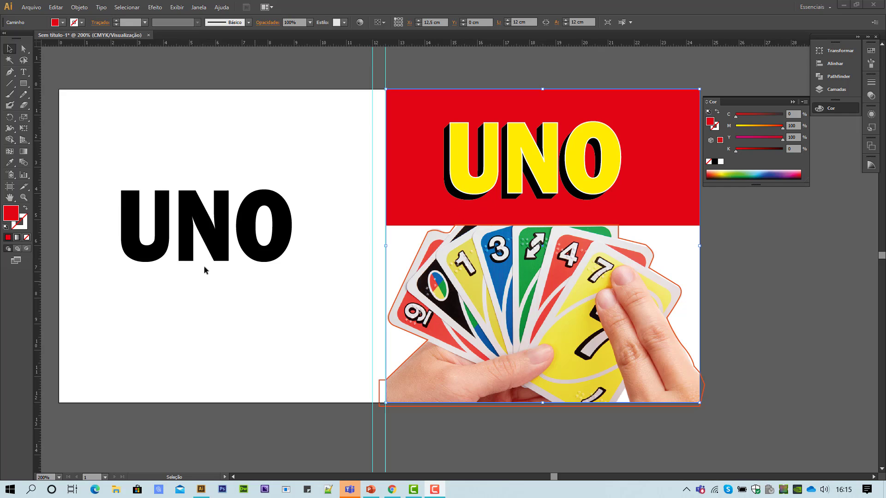
- Move the black UNO lettering on the white panel to about X 1.07 cm, Y 4.39 cm
ctrl+click(94, 168)
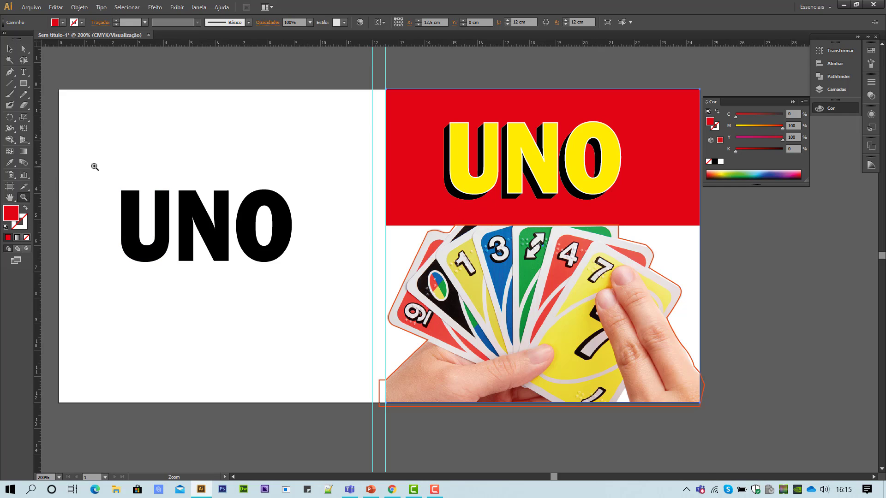
drag(81, 168, 350, 329)
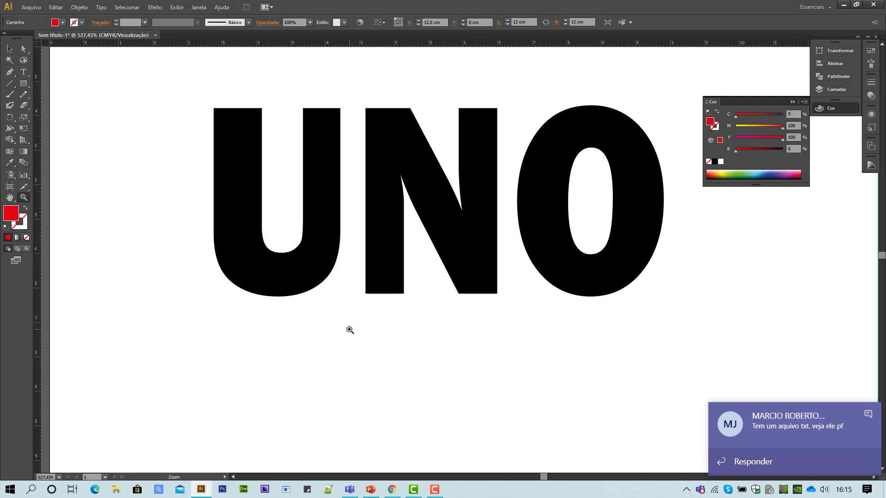
click(9, 48)
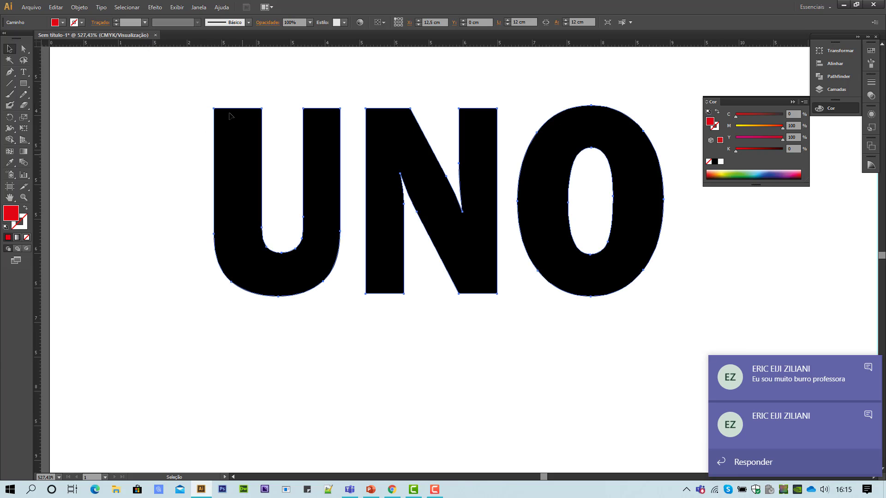
click(237, 148)
drag(237, 150, 147, 187)
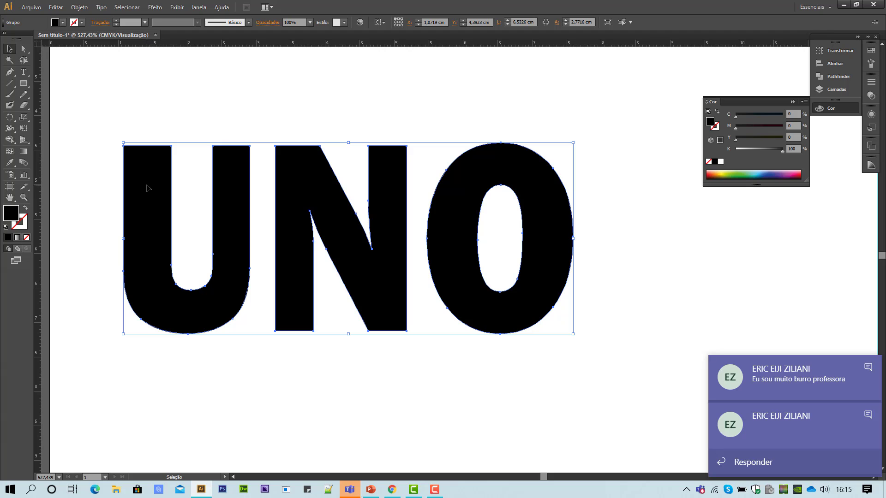
- Duplicate the black UNO lettering and offset the copy slightly above and to the right of the original
key(ctrl+c)
key(ctrl+v)
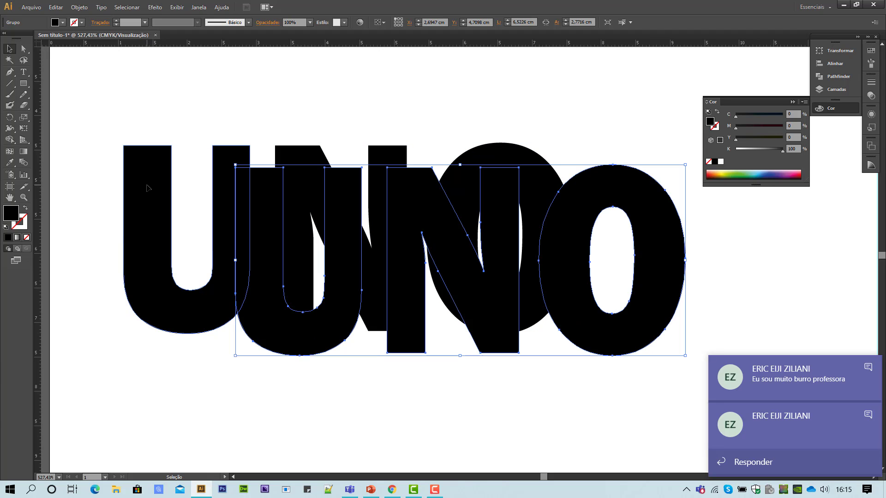
drag(289, 326, 193, 292)
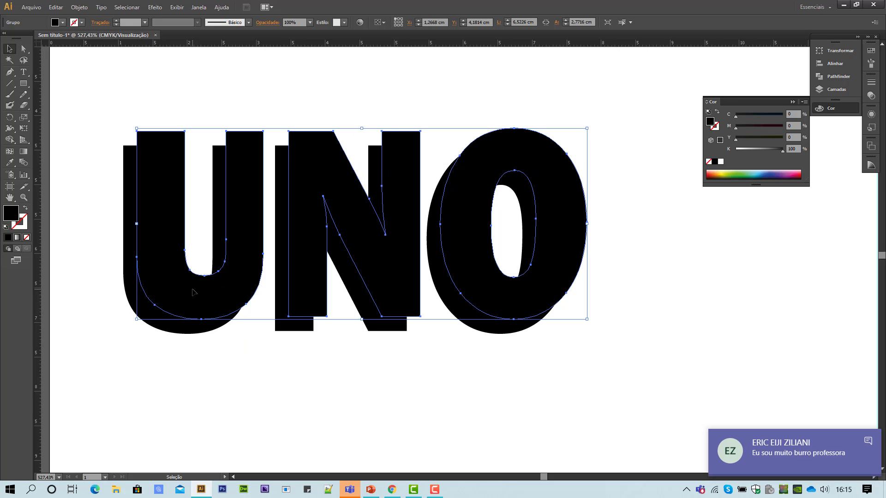
click(105, 243)
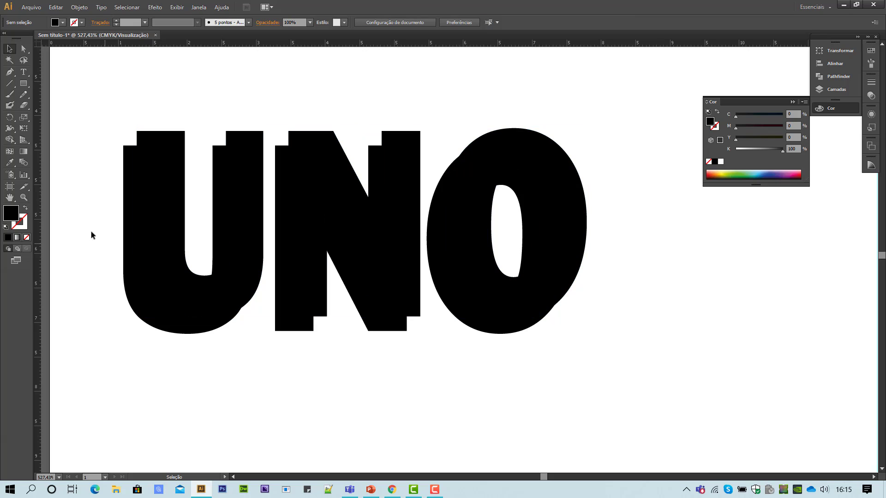
- Set the Blend tool's spacing to Etapas especificadas with 20 steps
click(24, 164)
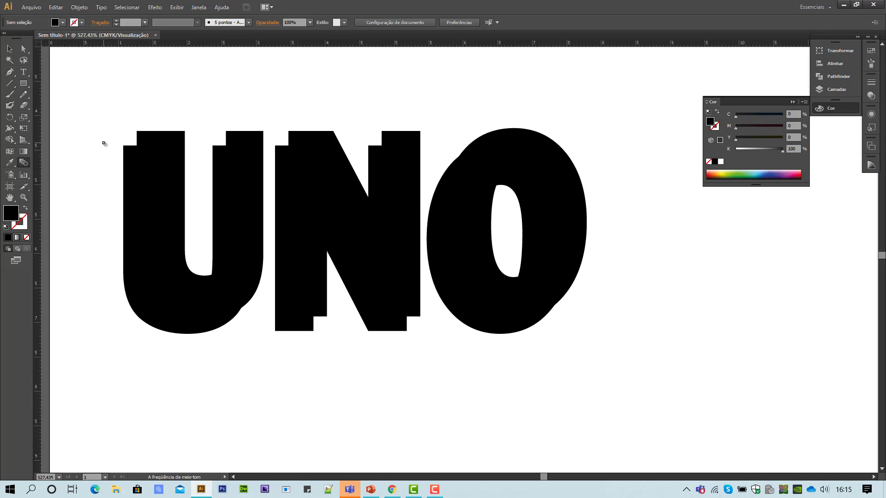
double_click(24, 166)
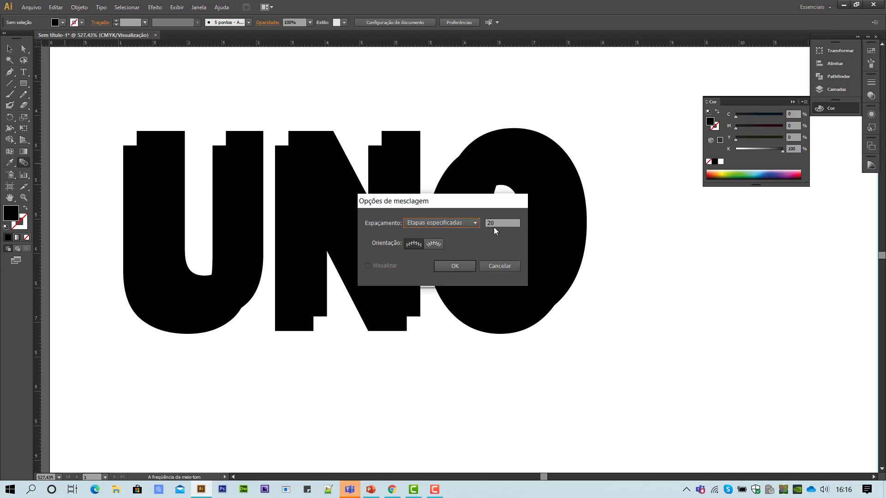
click(441, 223)
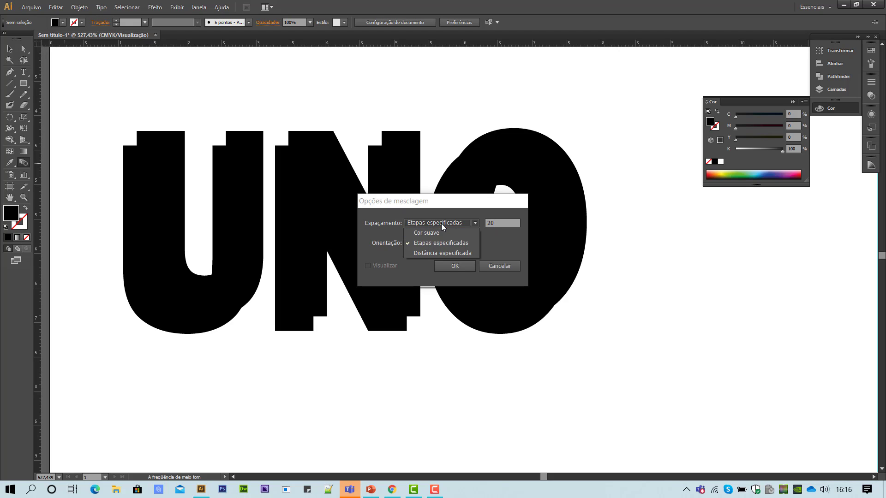
click(442, 233)
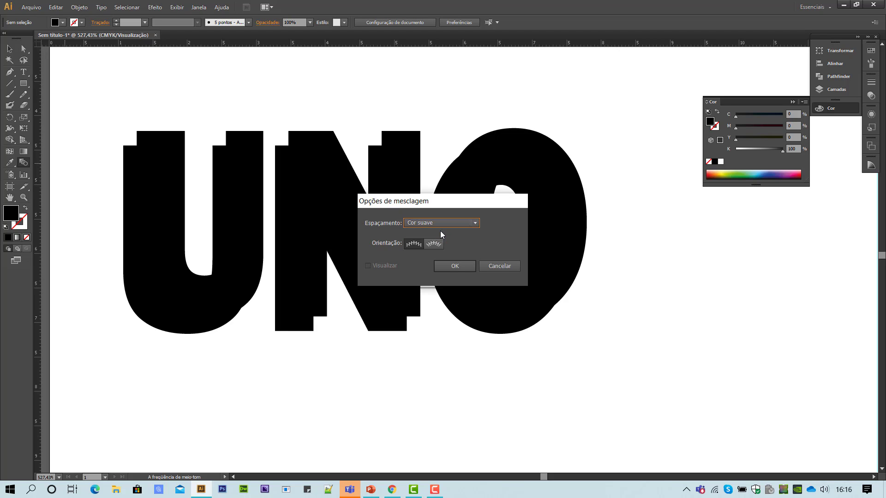
click(449, 223)
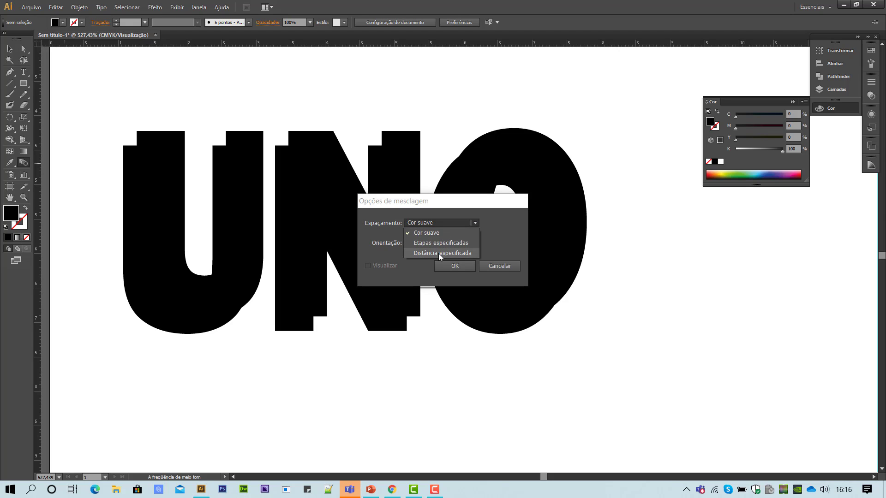
click(452, 245)
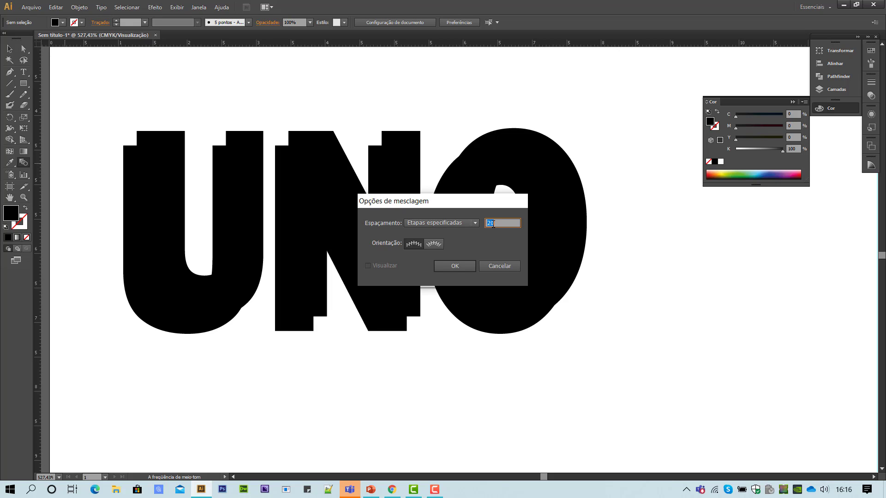
click(458, 267)
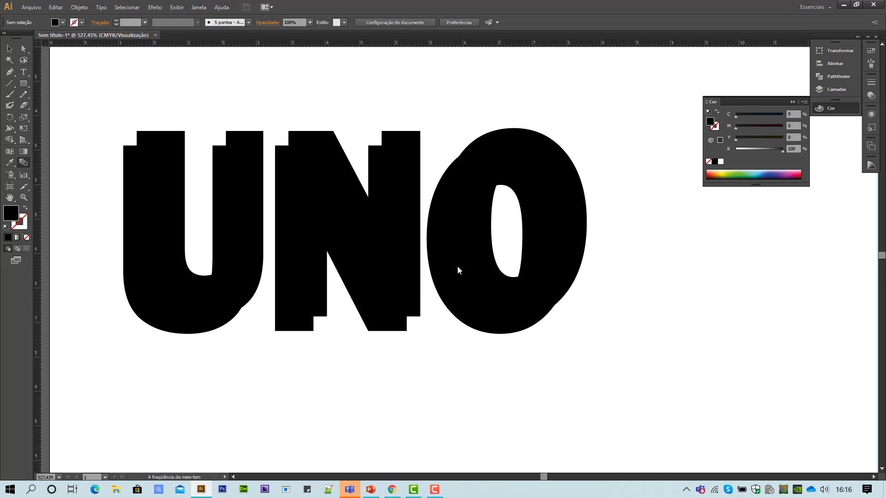
- Blend the two offset black UNO copies into one extruded shape and deselect it
click(127, 290)
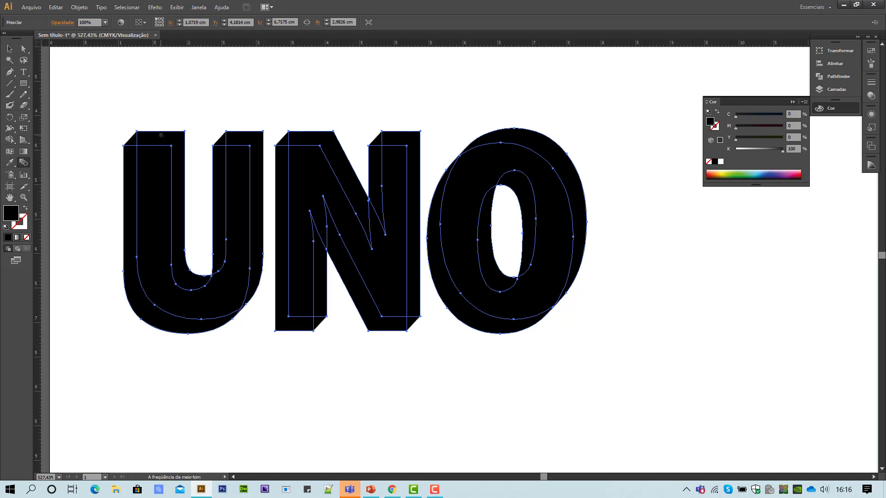
click(9, 48)
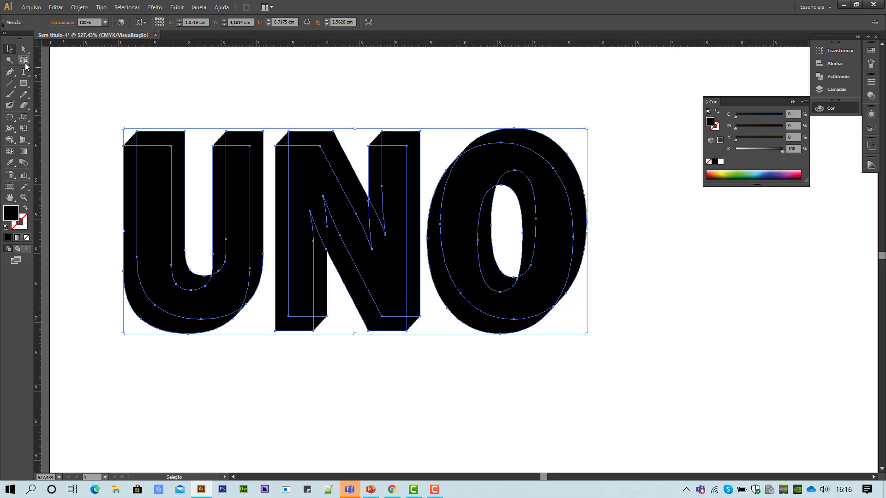
click(94, 148)
click(149, 172)
click(112, 161)
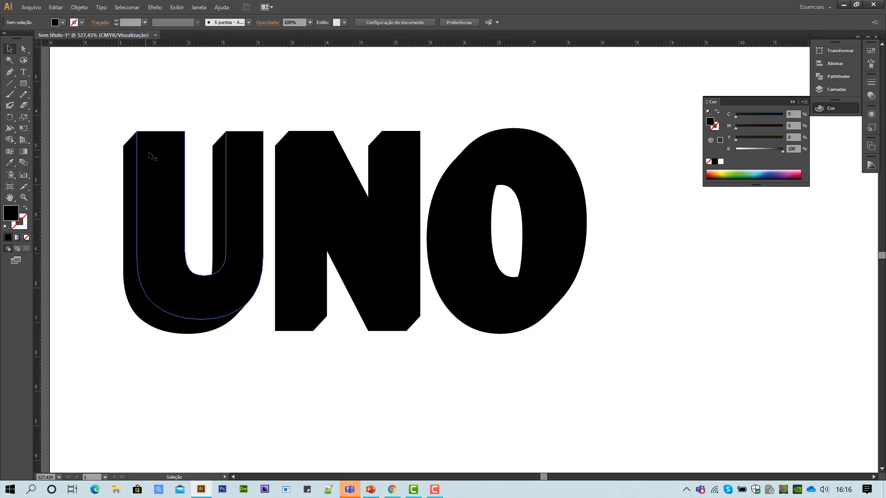
- Isolate the blend's front UNO copy, fill it yellow (C 20, Y 90.98) and shift it slightly right and down
click(163, 133)
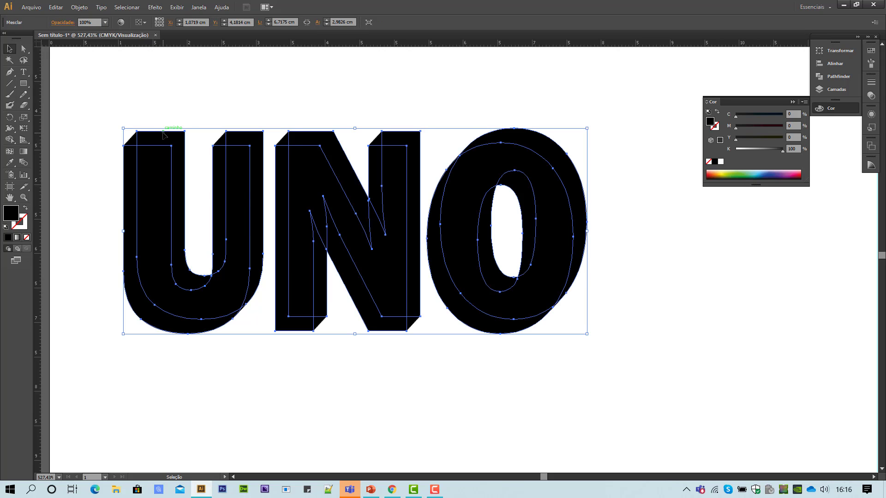
double_click(164, 134)
click(165, 138)
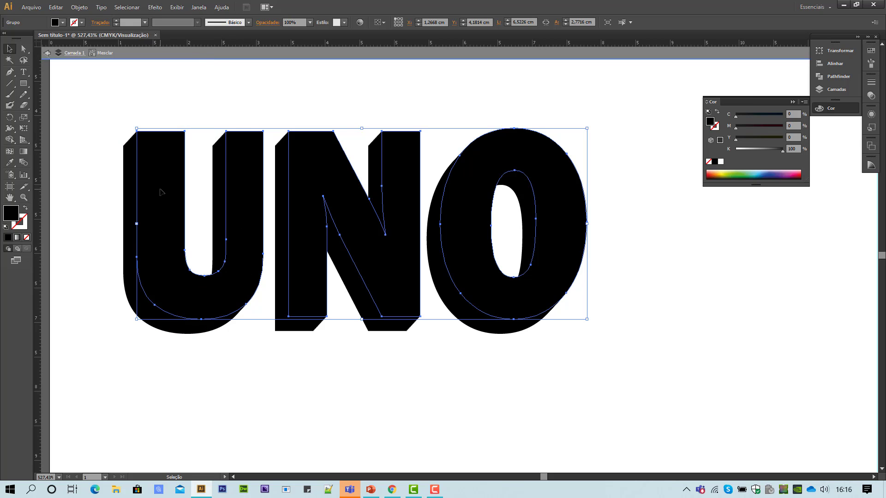
click(724, 173)
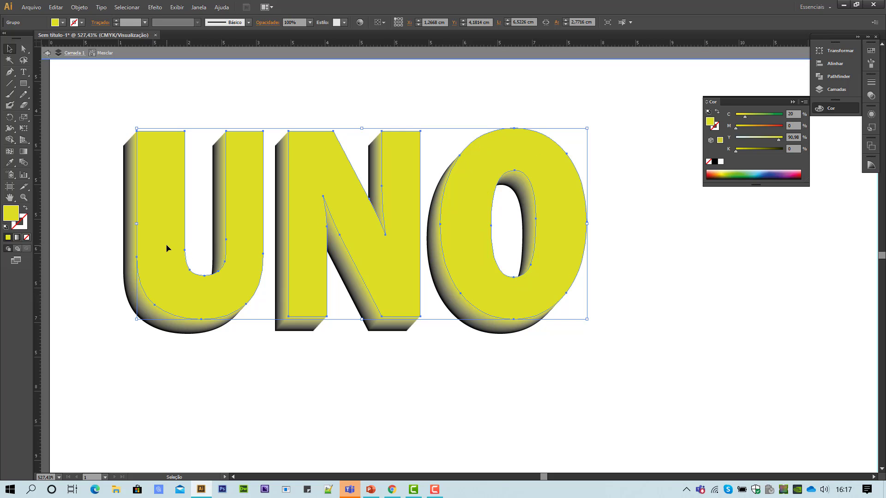
mouse_move(166, 248)
mouse_down()
mouse_move(210, 224)
mouse_move(170, 257)
mouse_move(157, 293)
mouse_move(105, 331)
mouse_move(183, 244)
mouse_move(156, 241)
mouse_move(169, 249)
mouse_up()
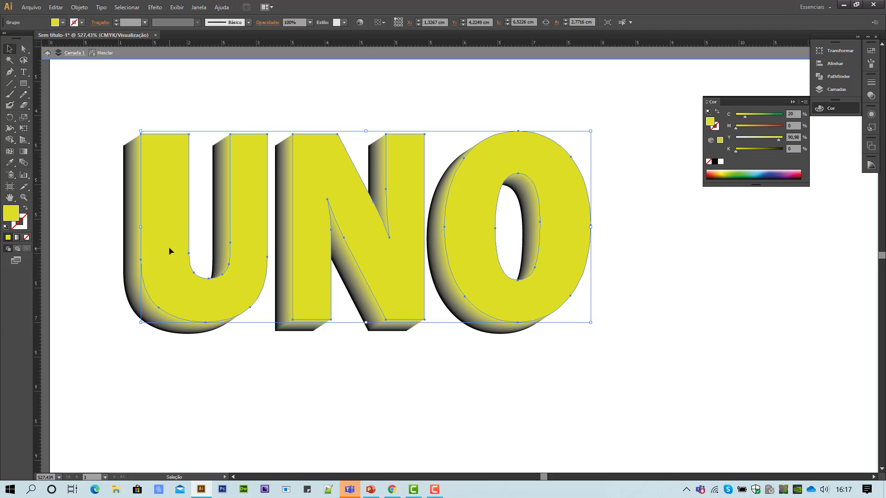
double_click(79, 169)
- Recolor the blend's front UNO copy to black with C 0, M 0, Y 0, K 100, and leave isolation mode
click(171, 154)
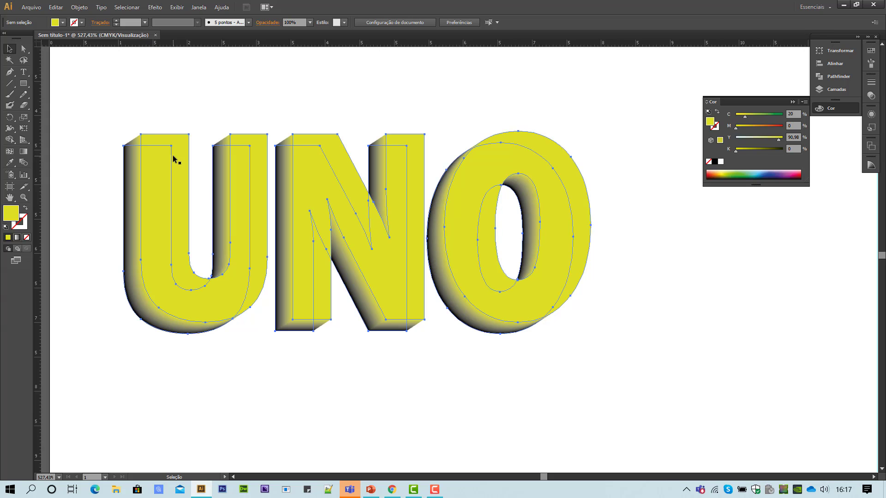
double_click(176, 154)
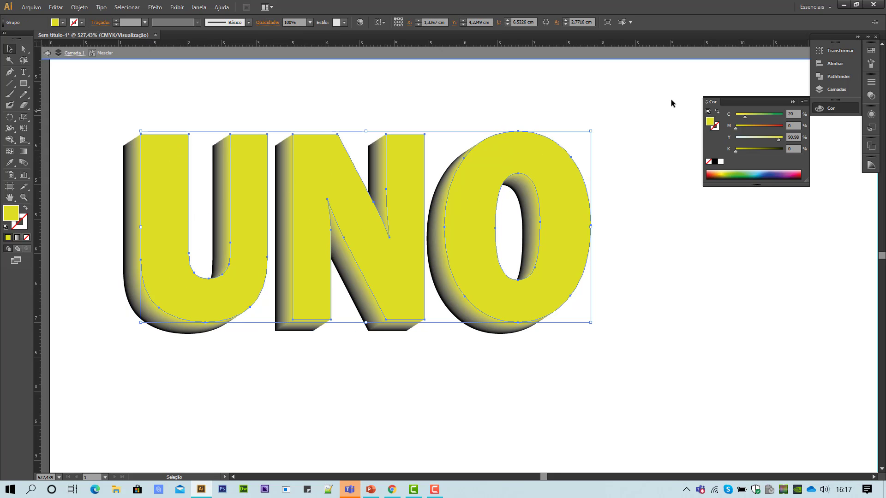
click(792, 114)
text(0)
key(Tab)
key(Tab)
text(0)
key(Tab)
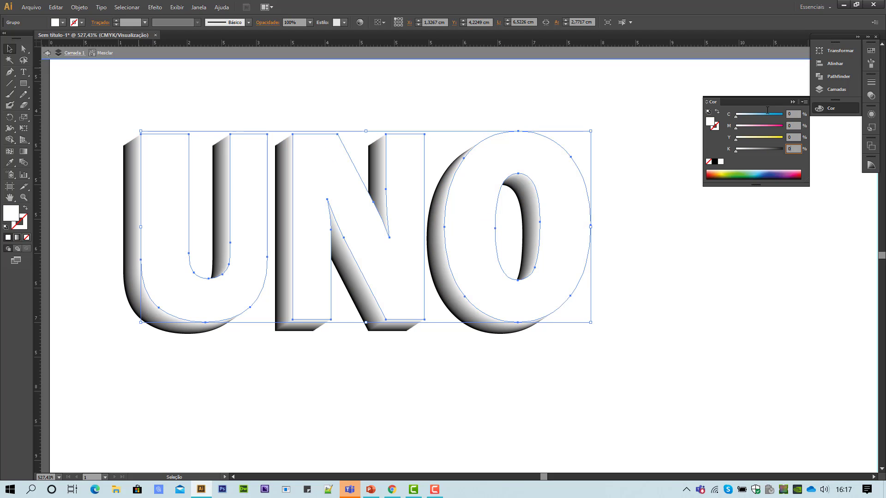
text(100)
key(Return)
double_click(690, 225)
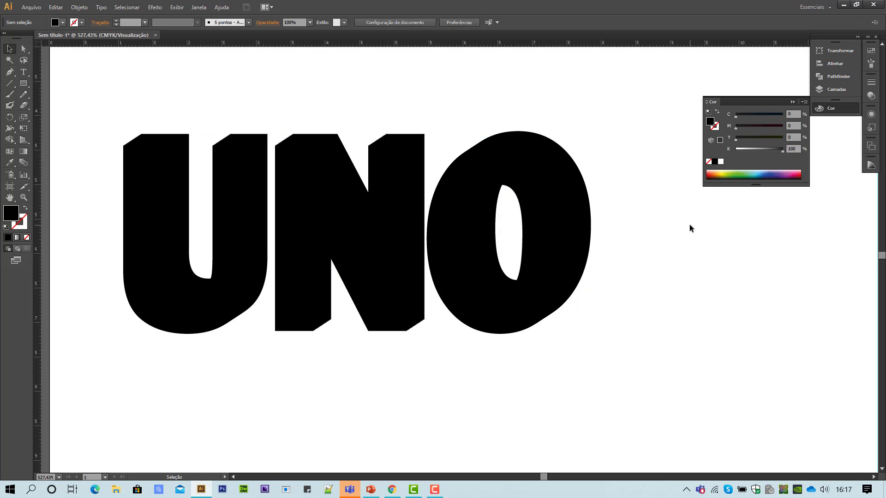
- Reposition the yellow UNO lettering slightly over its black extrusion on the red panel
key(ctrl+minus)
key(ctrl+minus)
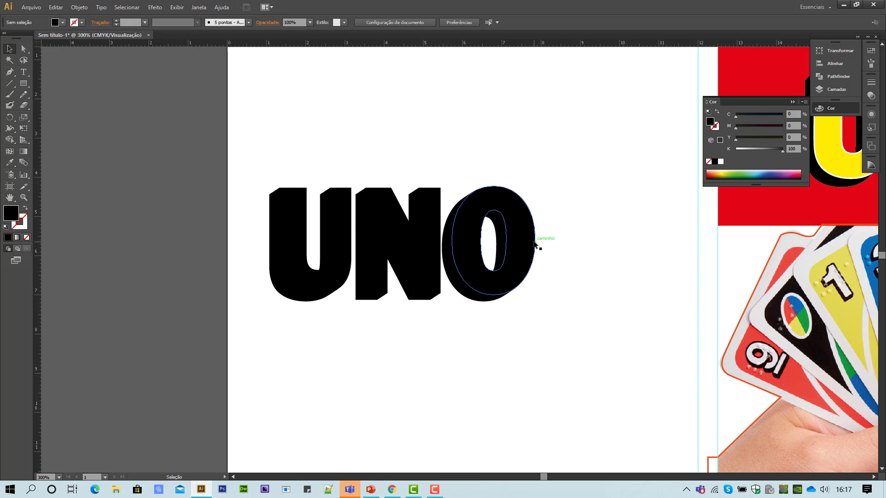
click(875, 478)
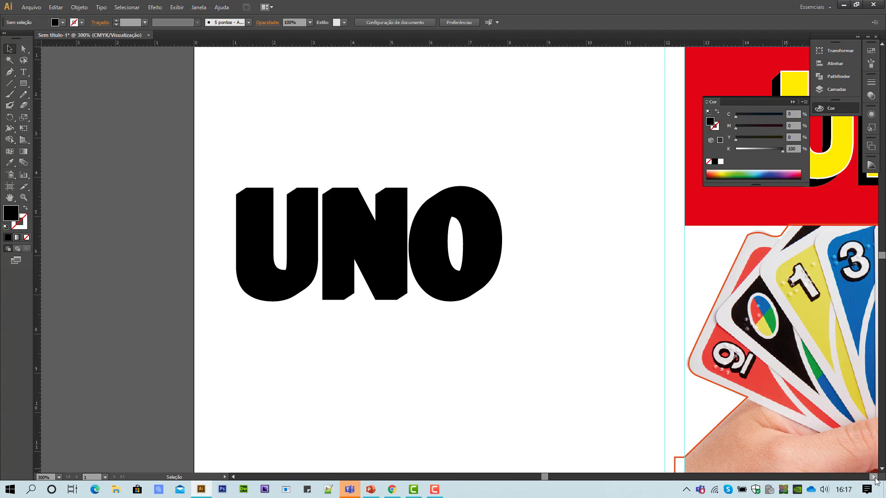
click(875, 477)
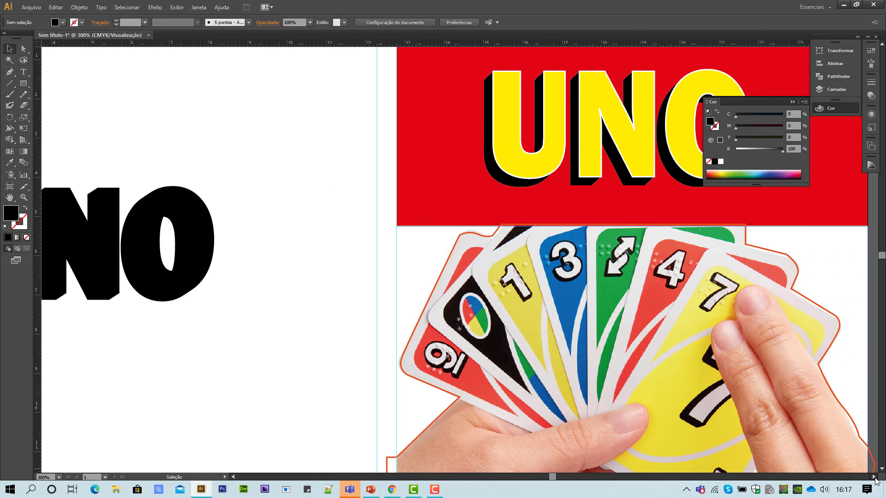
click(875, 478)
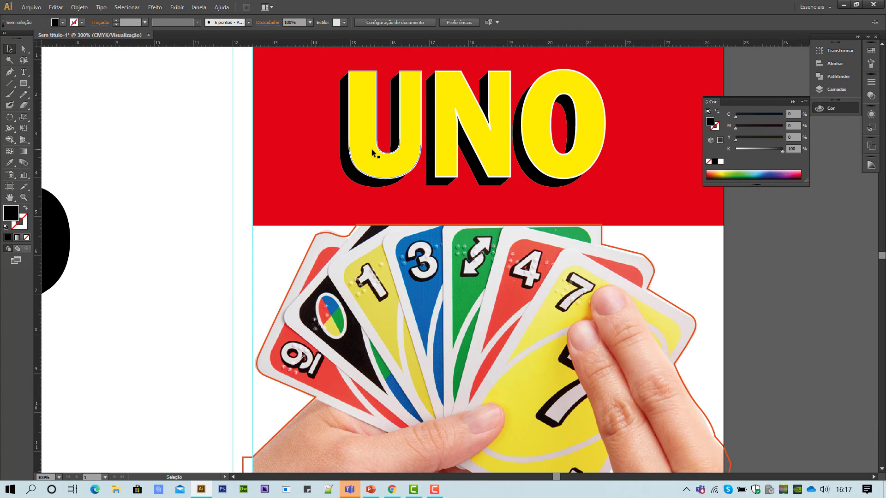
click(370, 156)
mouse_move(358, 142)
mouse_down()
mouse_move(306, 198)
mouse_move(328, 161)
mouse_move(365, 138)
mouse_up()
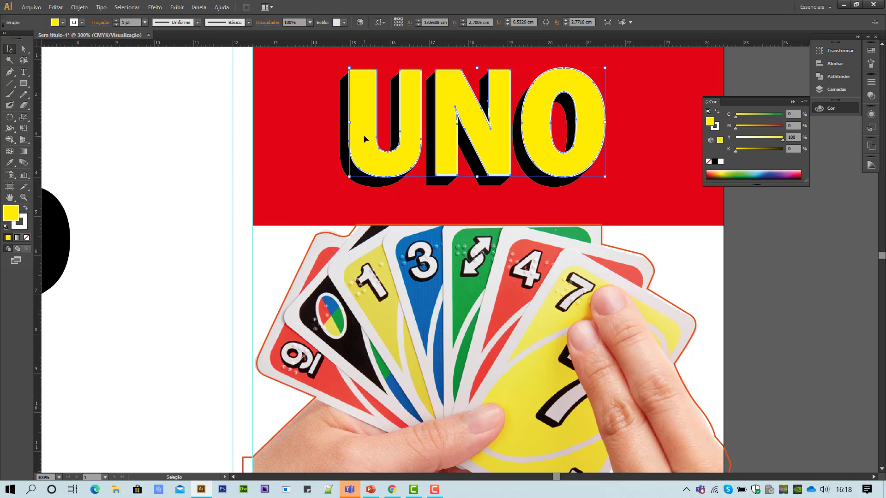
key(Down)
key(Right)
key(Down)
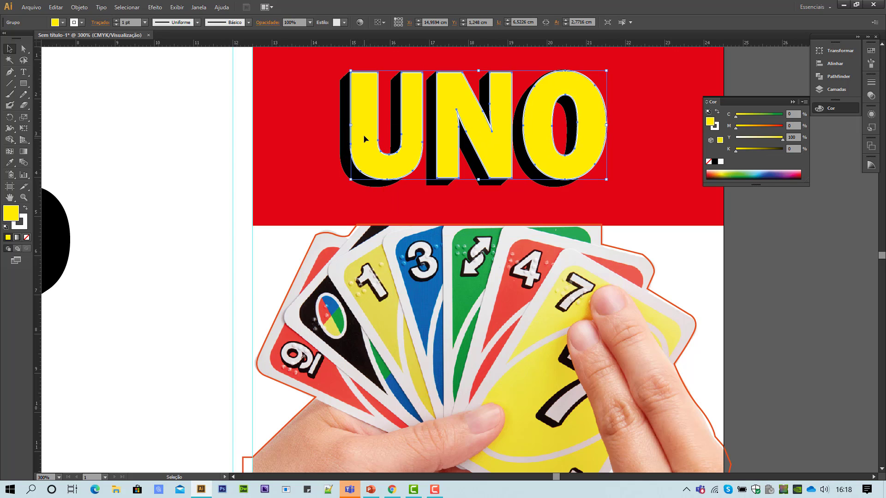
key(Up)
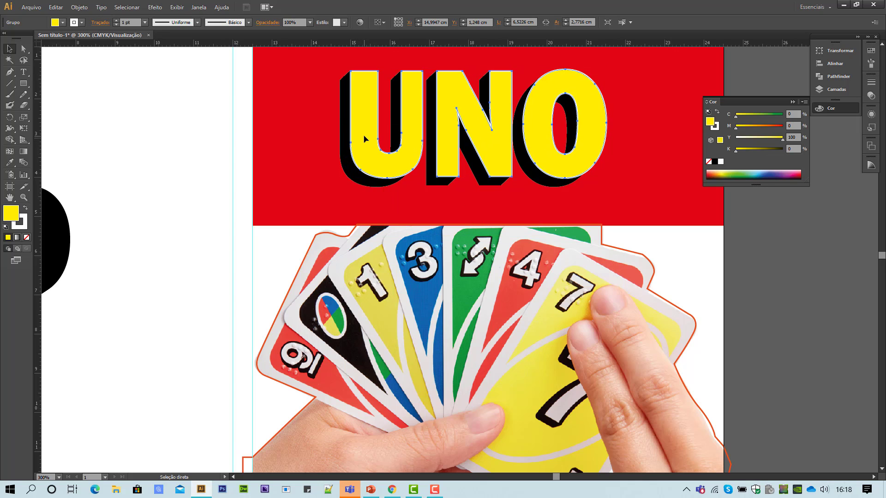
key(ctrl+minus)
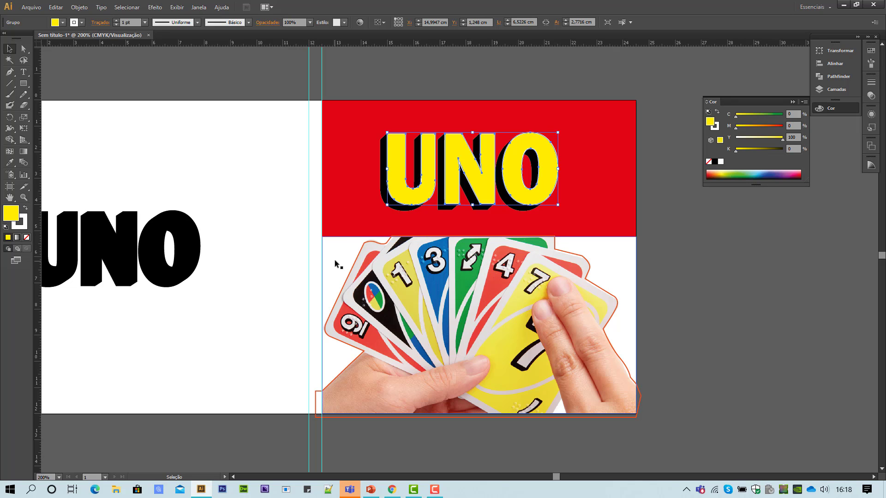
- Move the orange outline path off the card-hand photo toward the white panel, to about X 8.15 cm, Y 4.54 cm
click(354, 261)
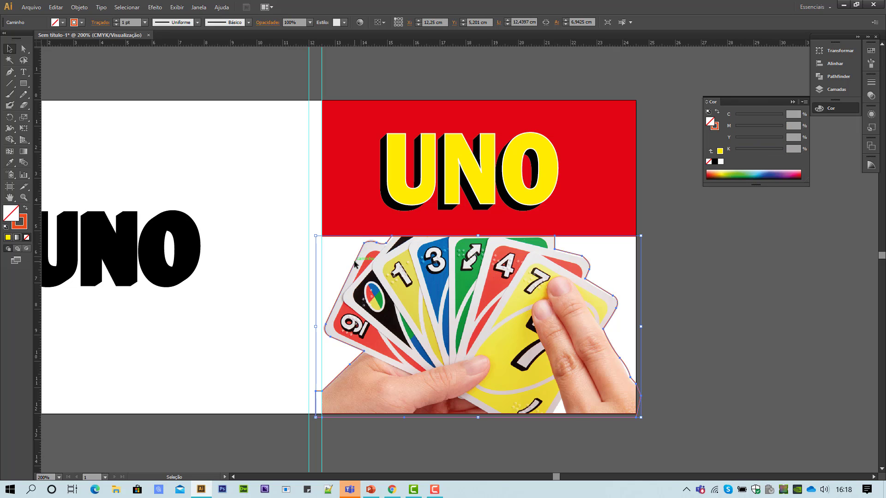
drag(355, 264, 247, 247)
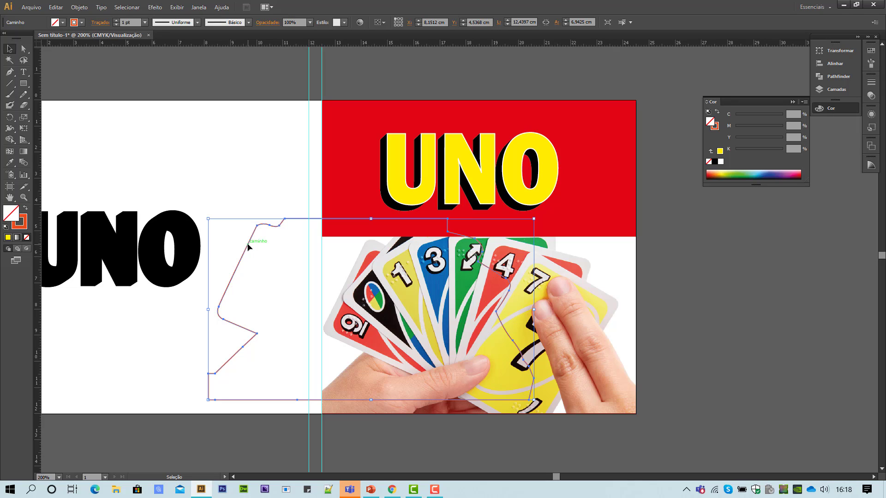
- Duplicate the orange outline path and park the copy outside the artboard, right of the card photo, at about X 25.16 cm, Y 6 cm
key(a)
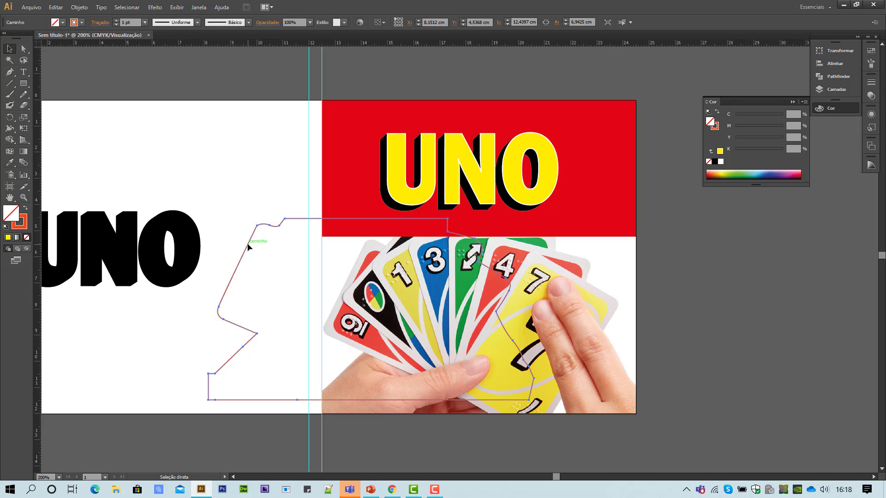
key(v)
key(ctrl+c)
key(ctrl+v)
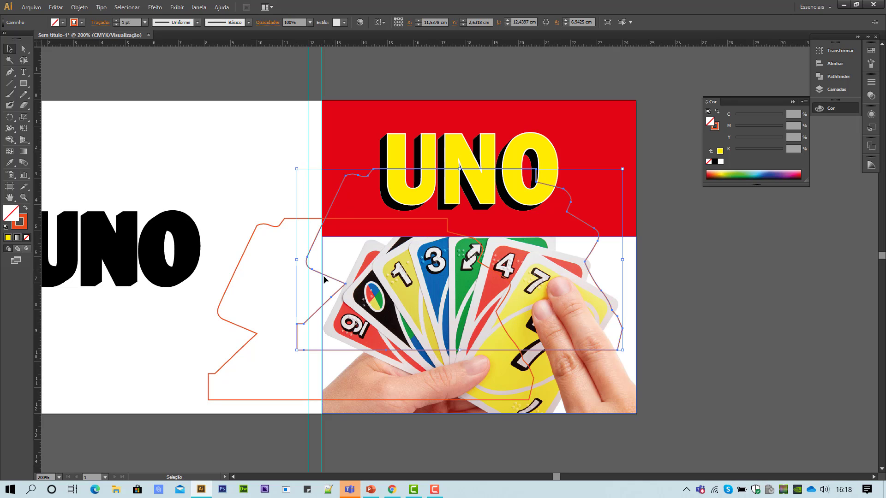
drag(318, 243, 666, 323)
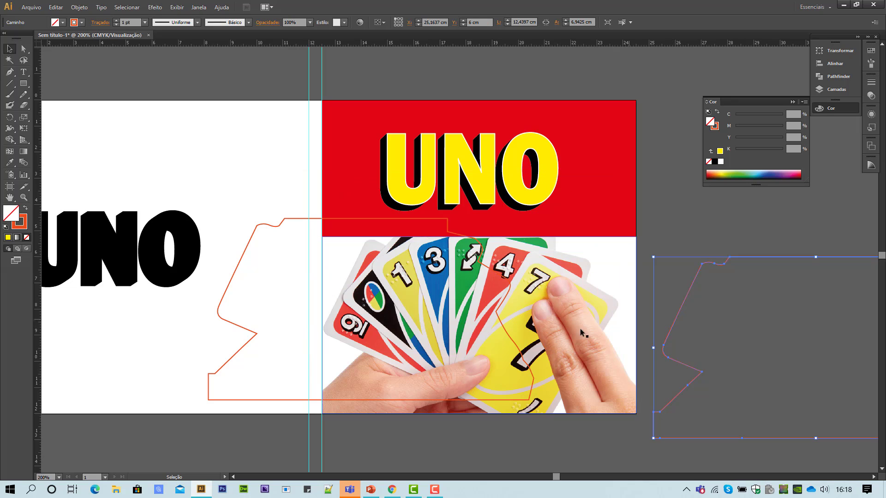
- Align the original outline path with the edges of the card-hand photo, at about X 12.24 cm, Y 5.18 cm
click(226, 320)
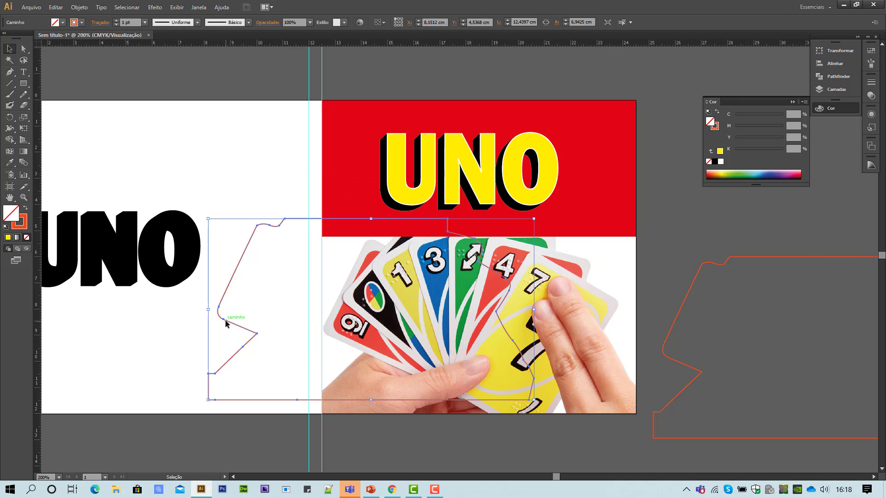
drag(225, 320, 335, 339)
key(Down)
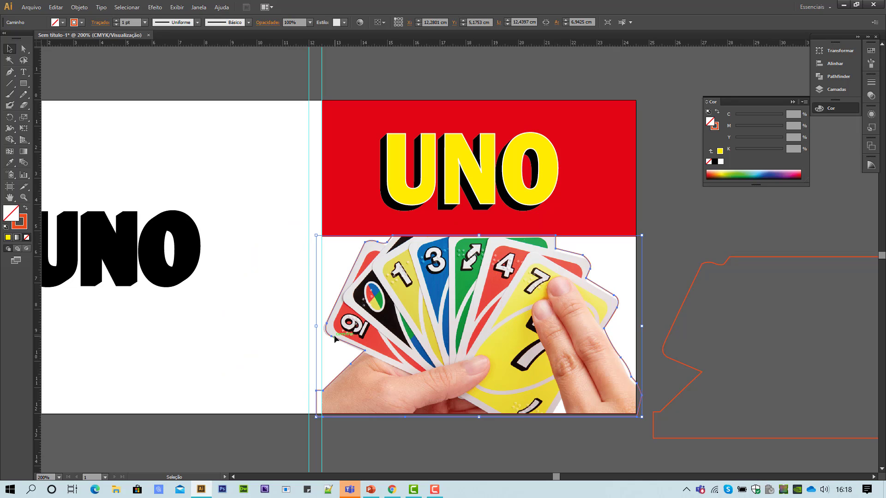
key(Left)
key(Left)
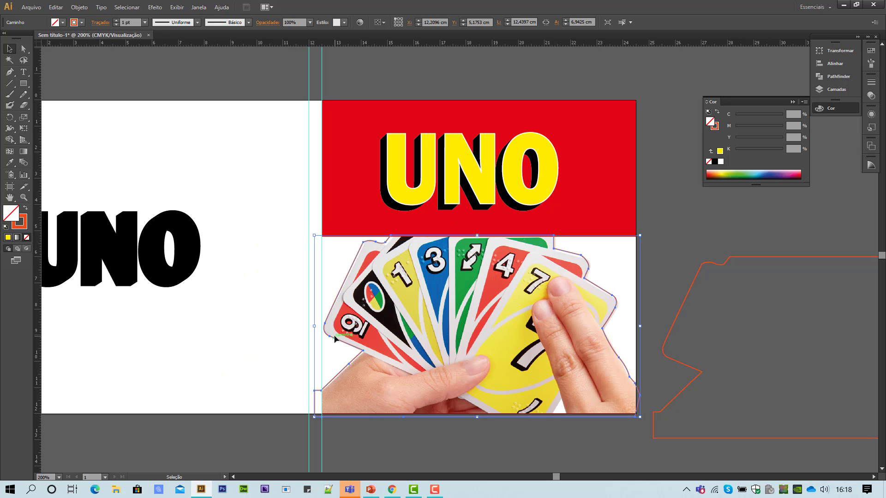
key(Right)
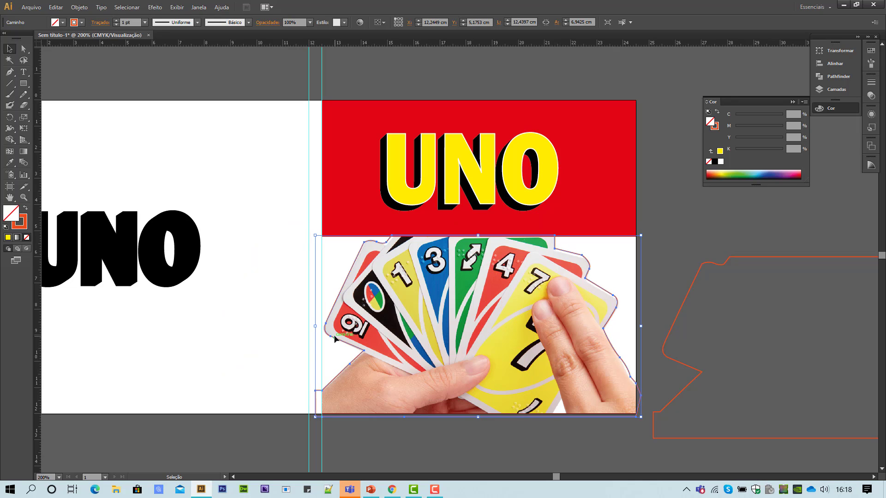
click(342, 439)
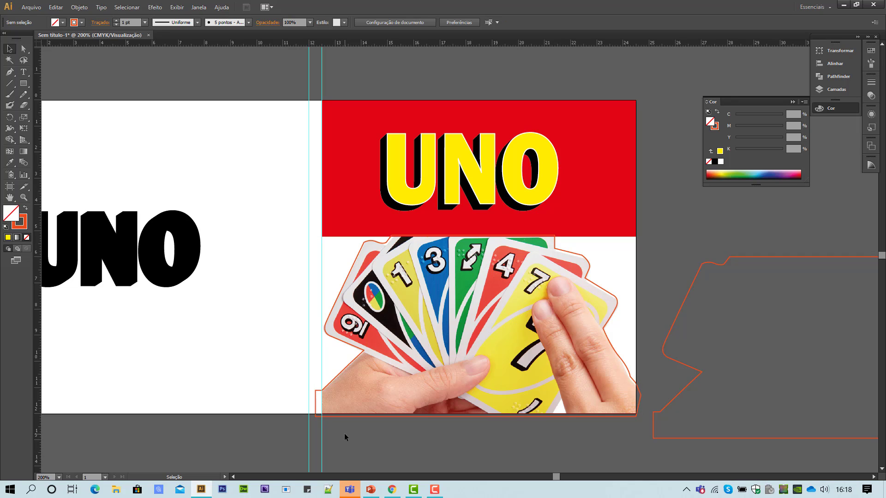
- Create a clipping mask from the outline path and the card-hand photo, excluding the red background
click(361, 399)
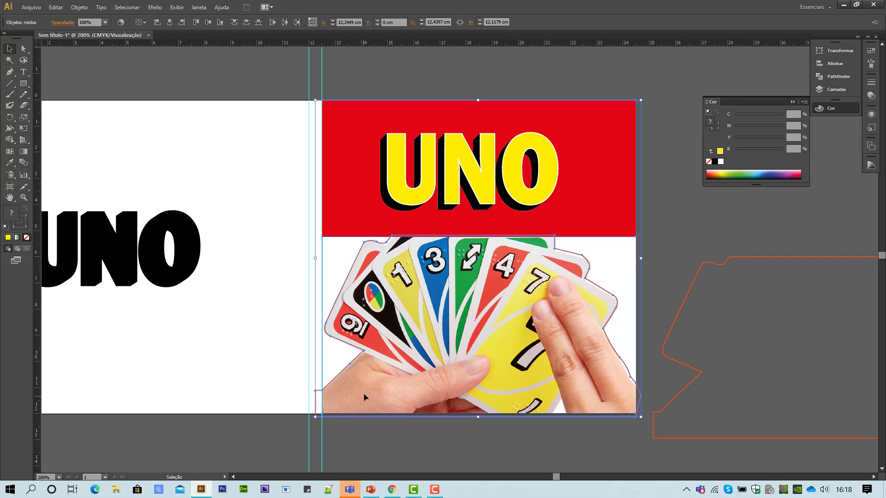
shift+click(353, 162)
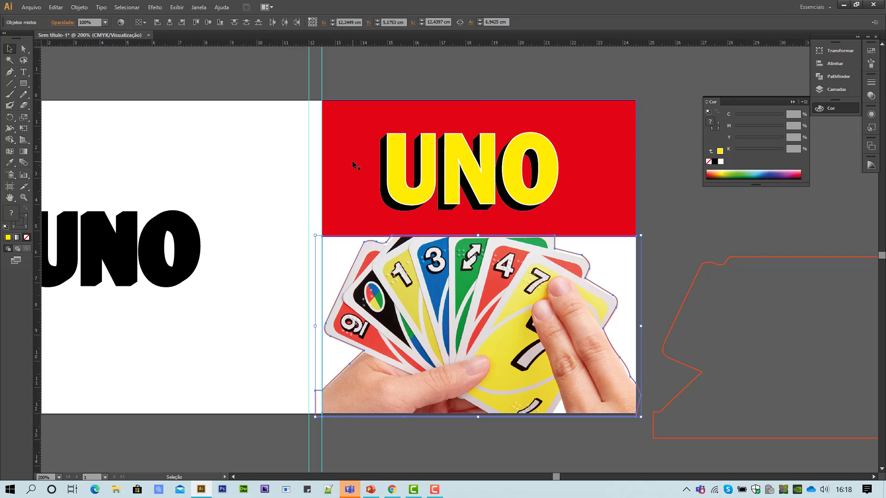
click(79, 7)
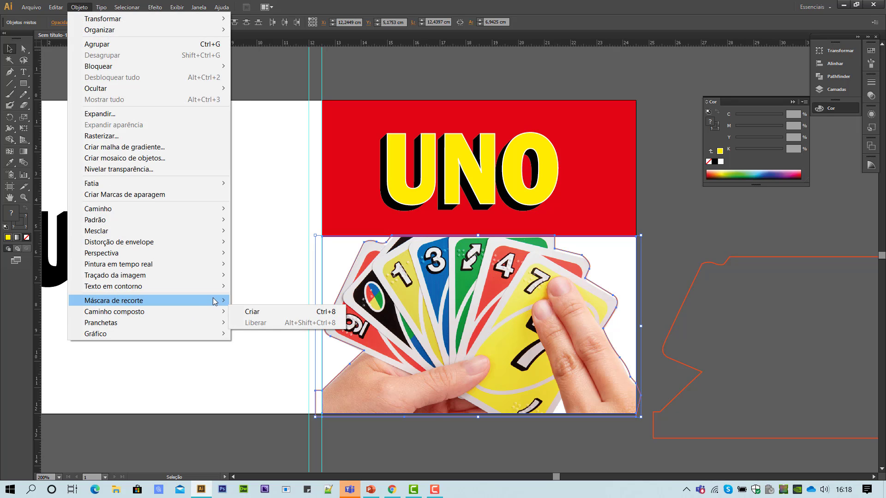
mouse_move(215, 302)
click(278, 300)
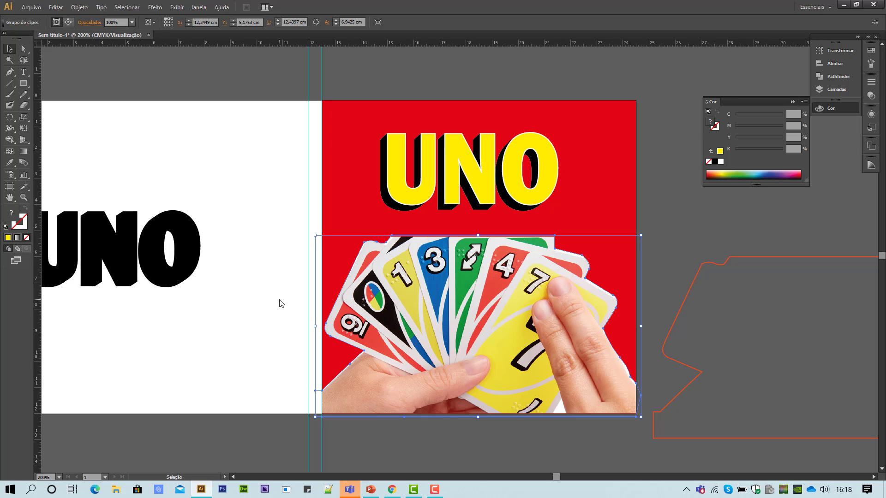
click(356, 79)
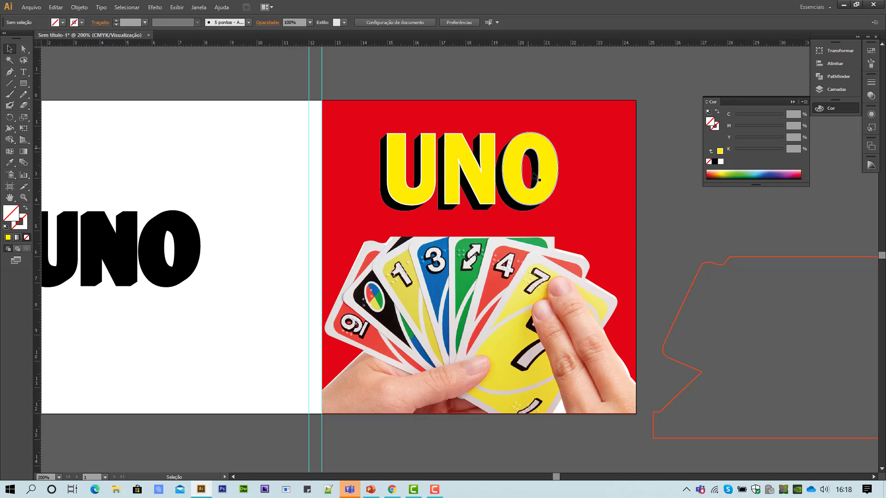
- Delete the leftover black UNO blend from the white panel
click(697, 274)
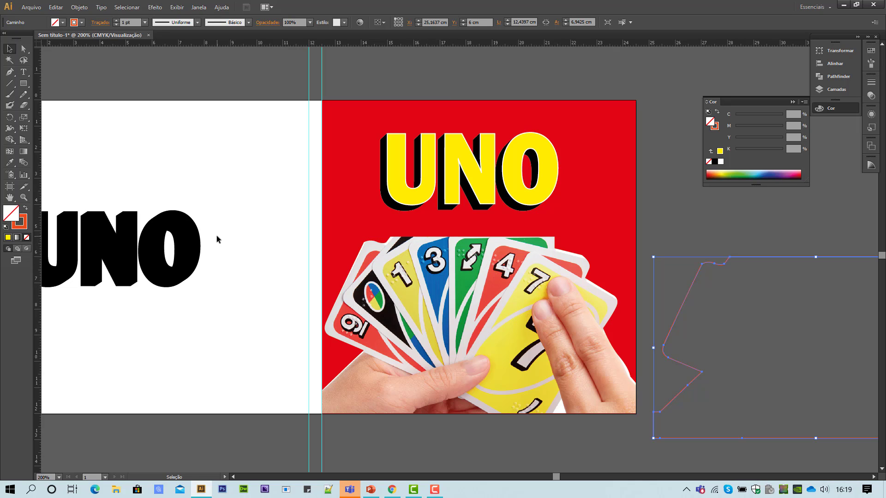
drag(207, 211, 150, 278)
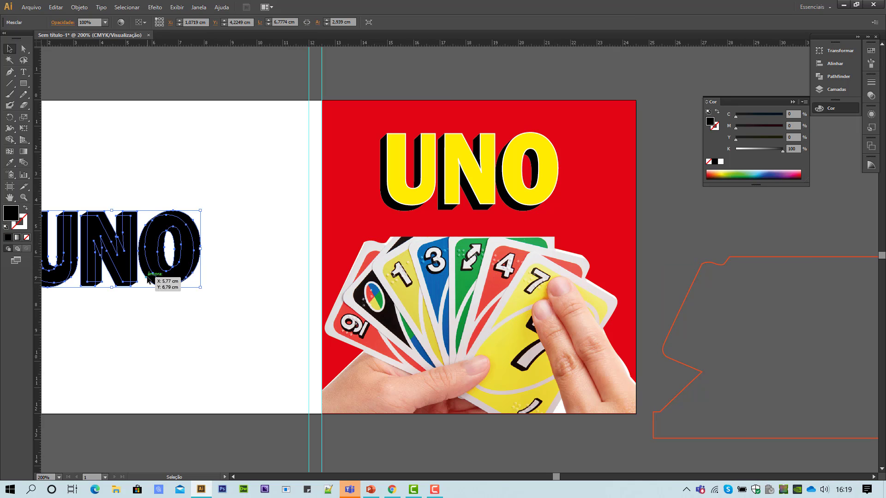
key(Delete)
key(ctrl+minus)
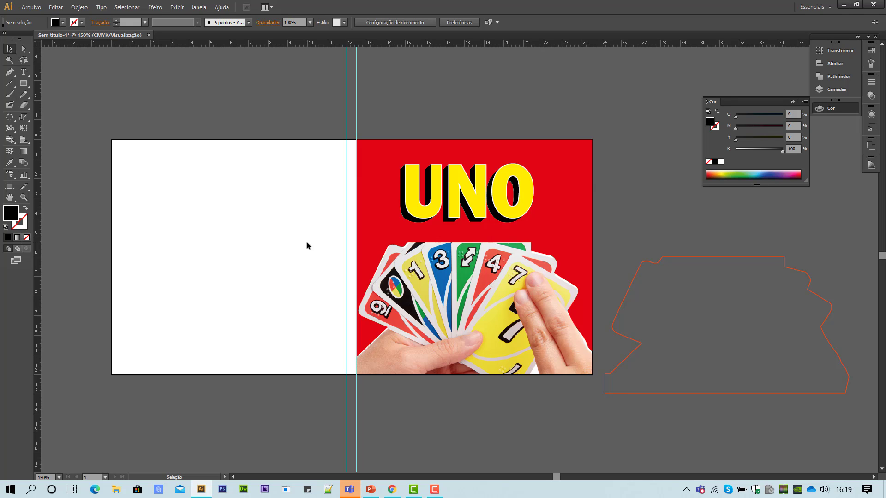
- Save the document under the name aluno in the AIDG1 folder as an Adobe Illustrator file, version Illustrator CS6
click(28, 10)
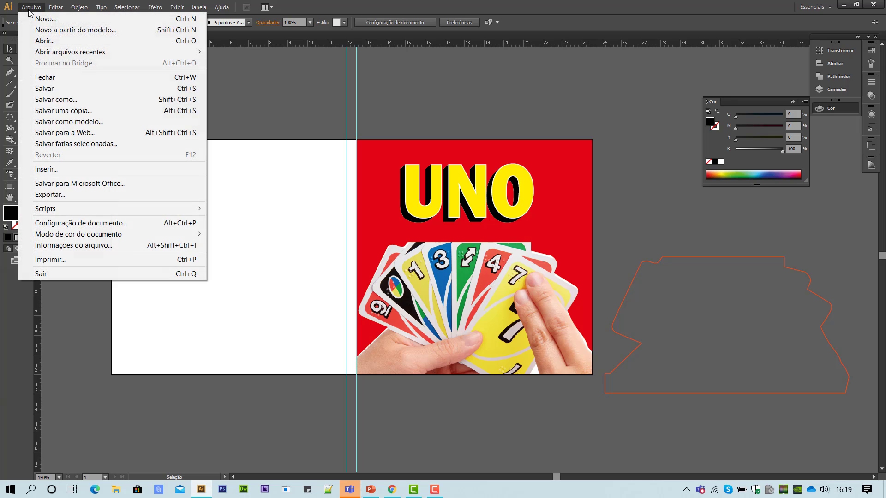
click(49, 101)
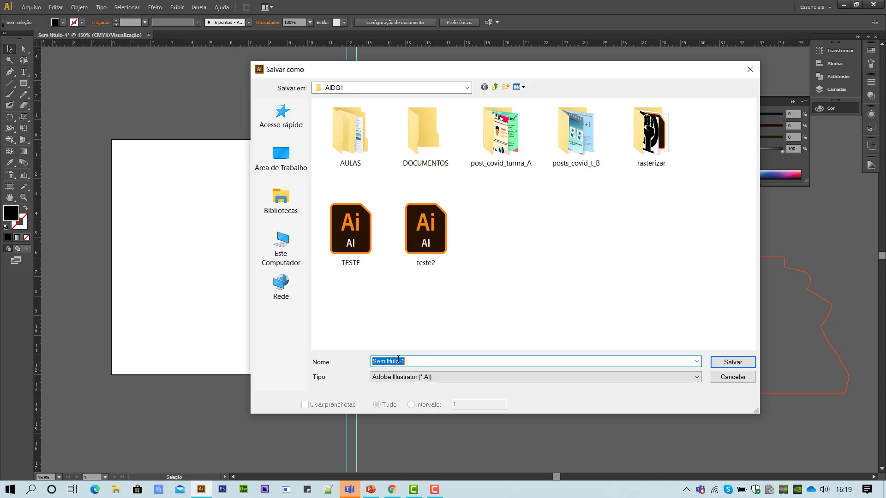
text(aluno)
click(724, 364)
click(733, 362)
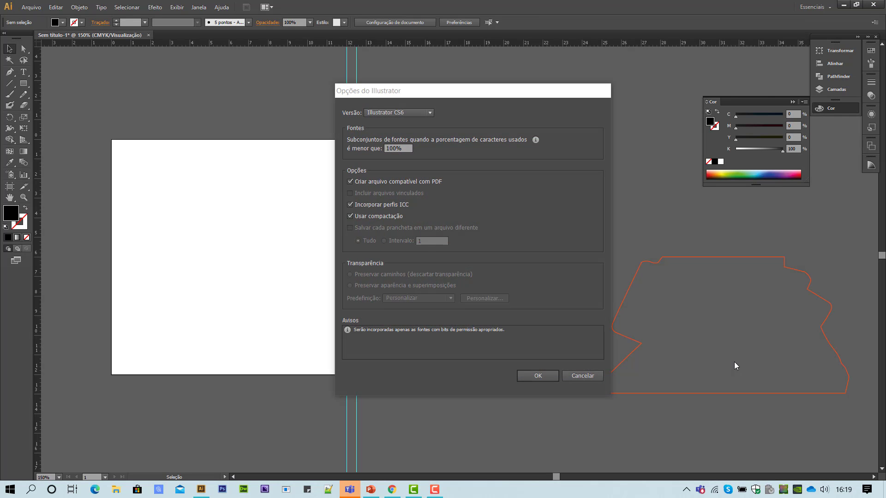
click(396, 113)
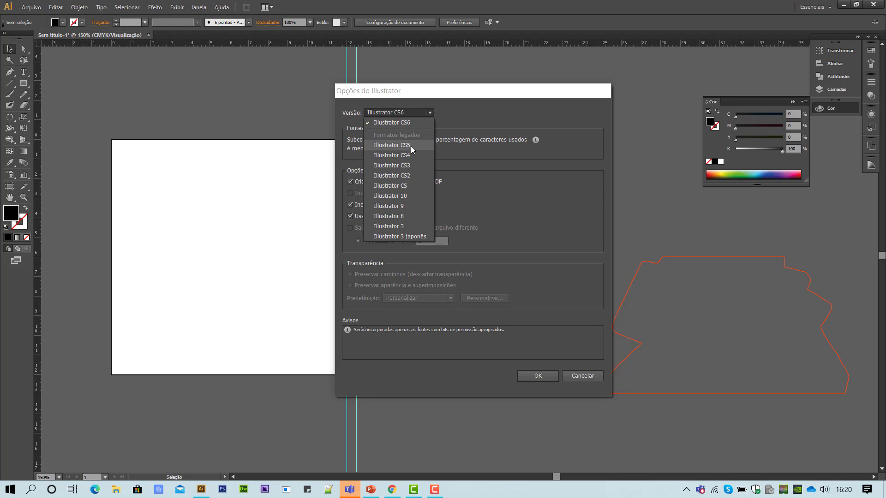
click(404, 123)
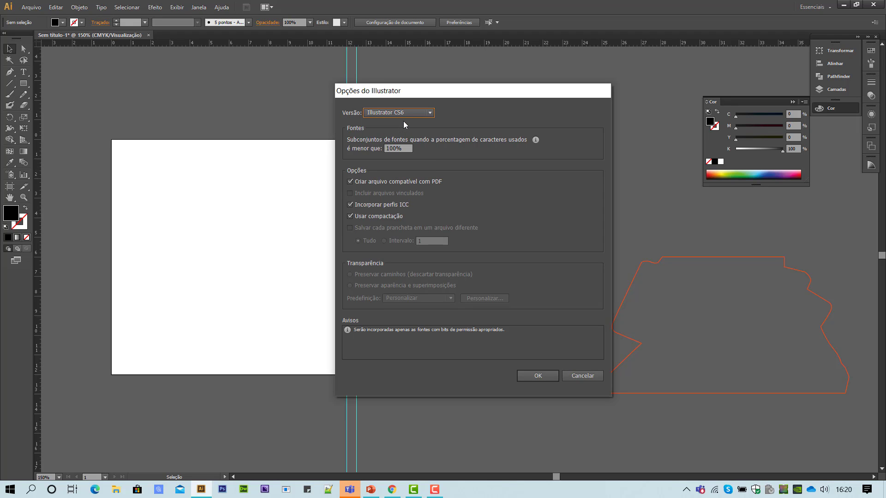
click(551, 375)
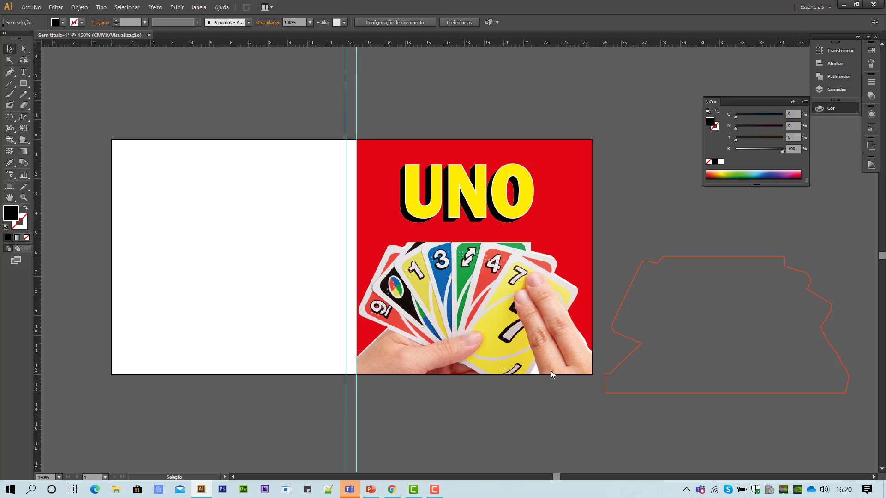